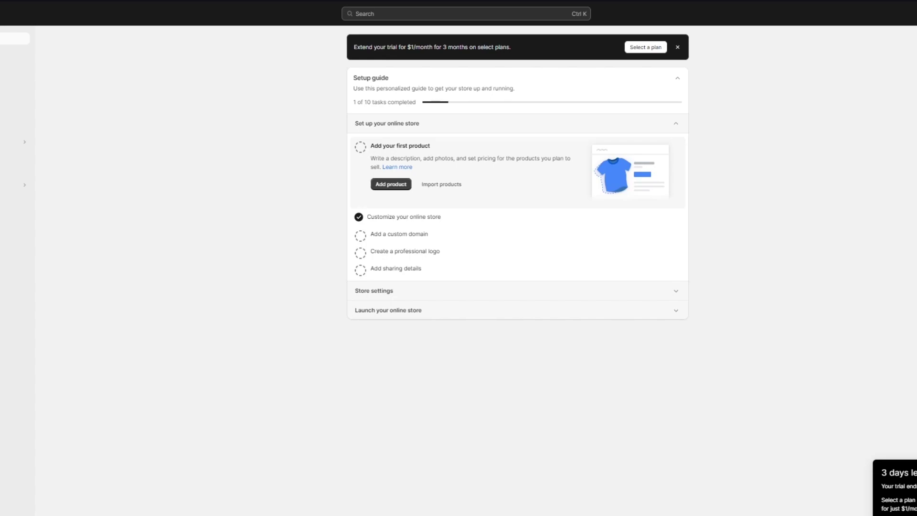
- Bring up the store-wide admin search and dismiss it without searching
left_click(401, 18)
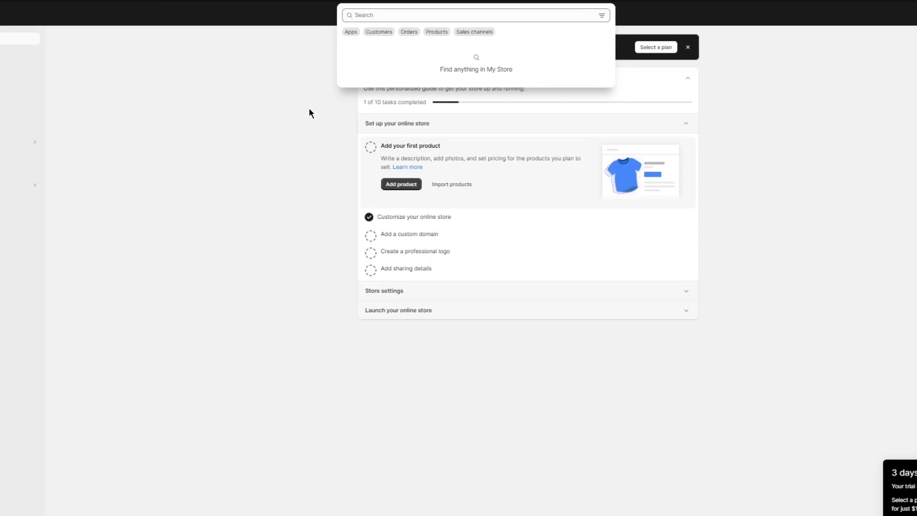
key("Escape")
- Show the Picked for you app suggestions, then go to the Shopify App Store home page
left_click(34, 203)
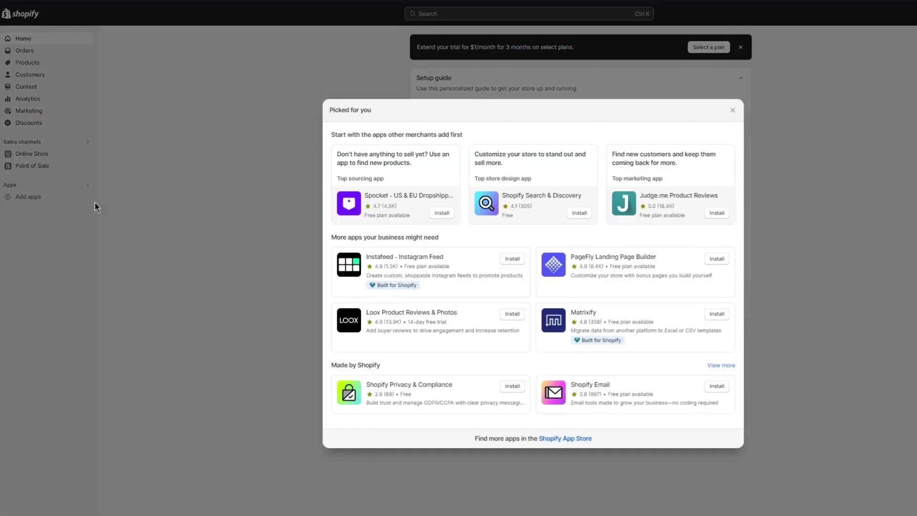
left_click(560, 439)
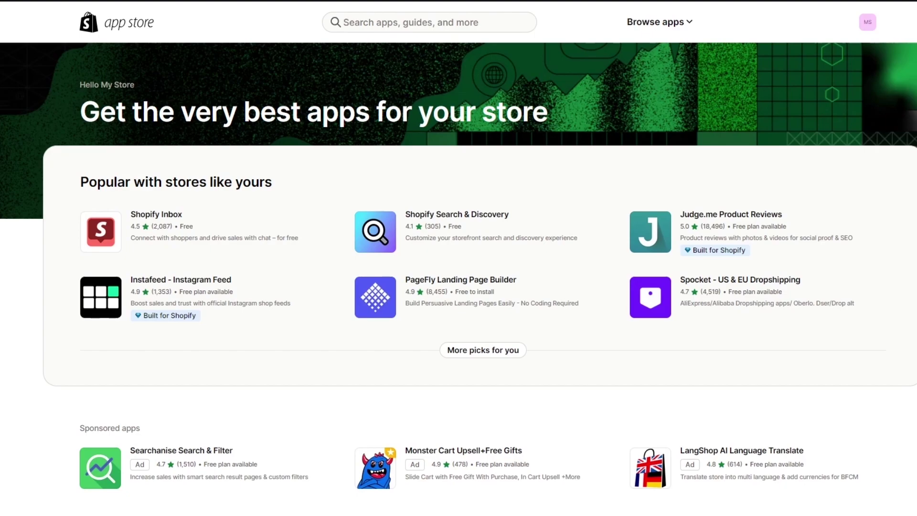
- Search the App Store for 'facebook' and scroll through the matching apps
left_click(396, 23)
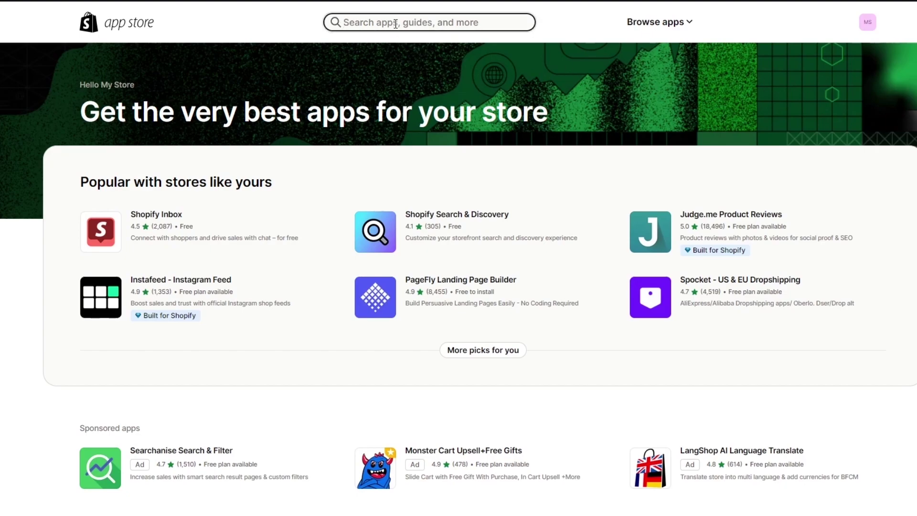
type("facebo")
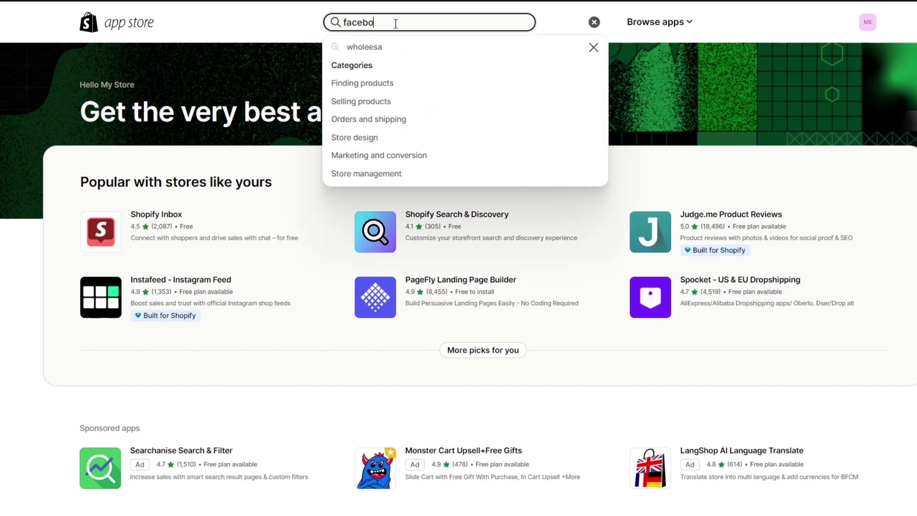
type("ok")
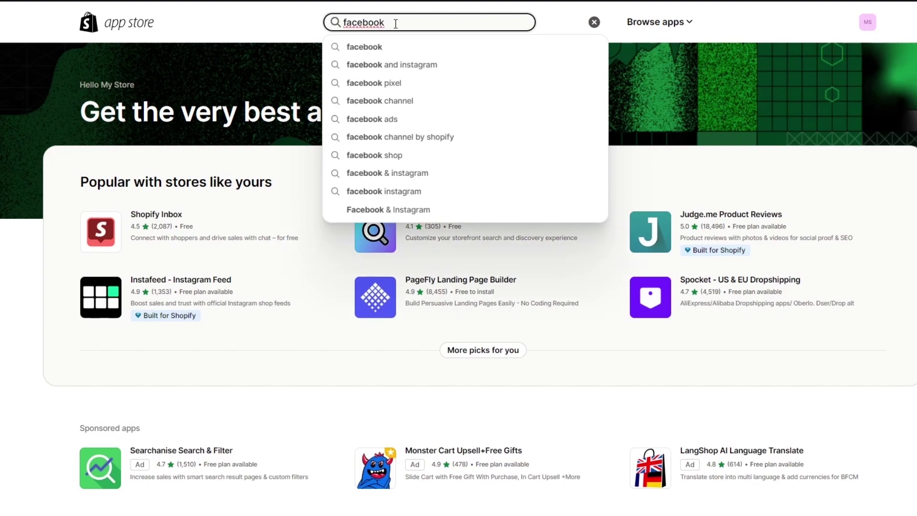
key("Return")
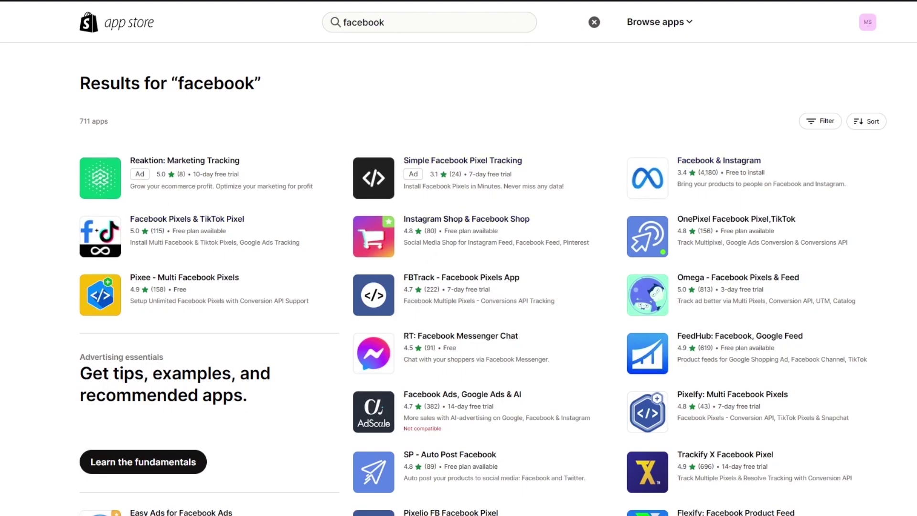
scroll(900, 321, "down", 1)
scroll(900, 321, "up", 1)
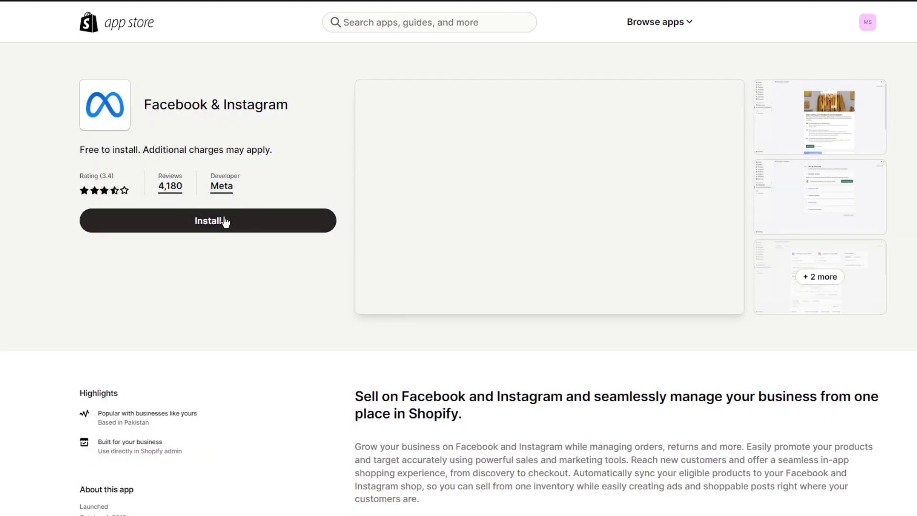
- Install the Facebook & Instagram app and add it as a sales channel
left_click(224, 221)
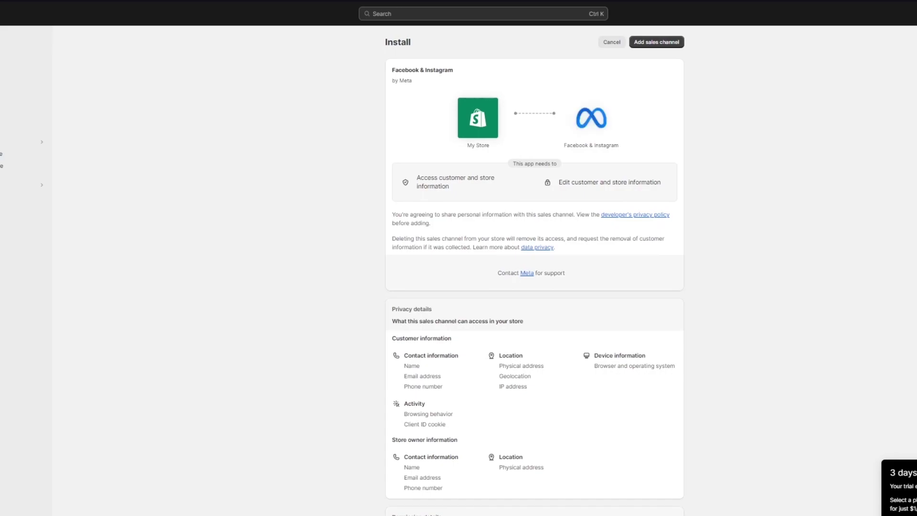
left_click(649, 45)
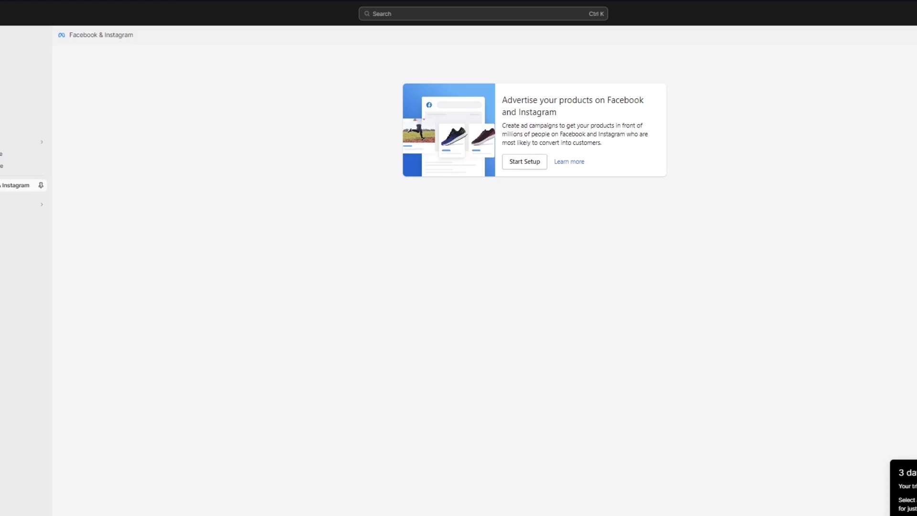
- Connect the Facebook account and the second business account, Uioptr, then enable data sharing
left_click(515, 162)
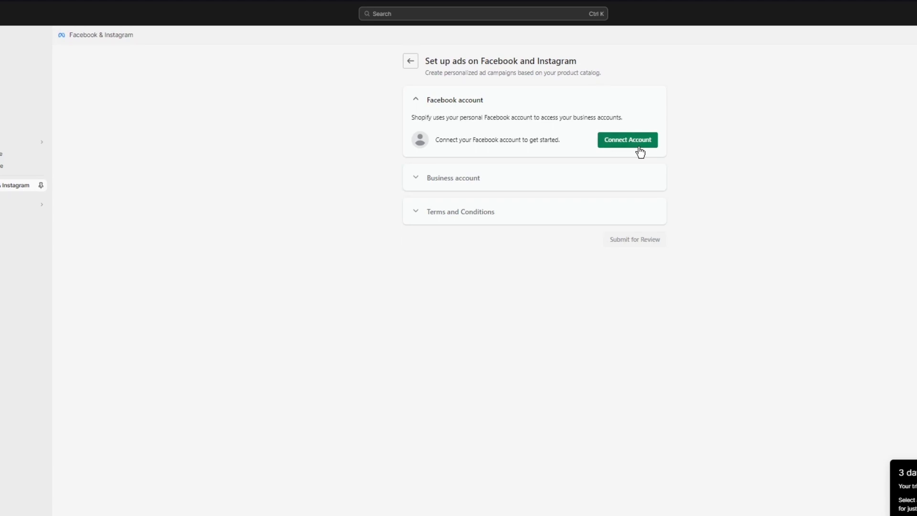
left_click(627, 140)
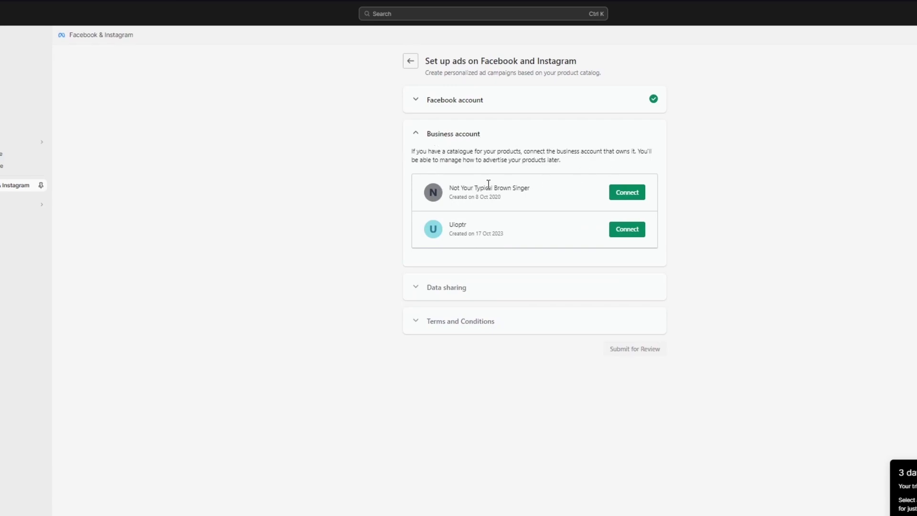
left_click_drag(447, 188, 550, 184)
left_click(548, 194)
left_click_drag(447, 224, 486, 223)
left_click(456, 233)
left_click(625, 229)
left_click(640, 238)
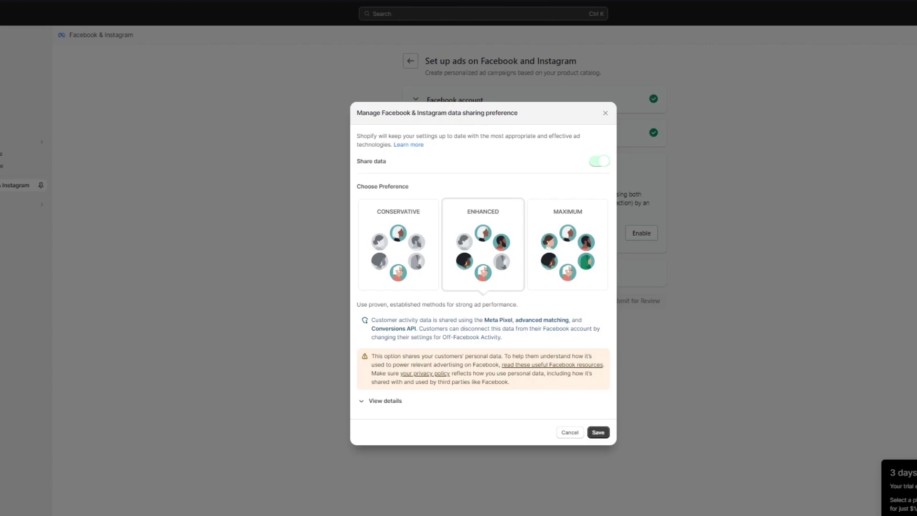
- Compare the Conservative and Enhanced data sharing options, then choose Maximum
left_click(419, 246)
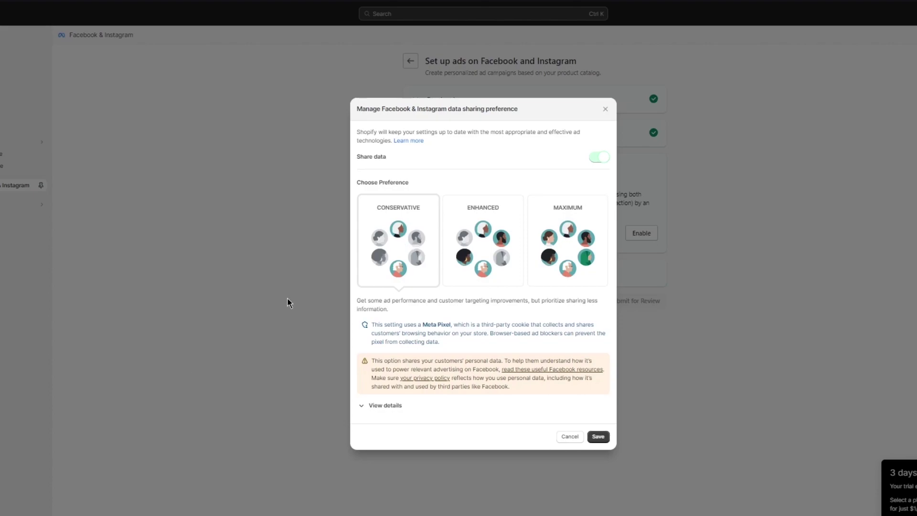
left_click(471, 215)
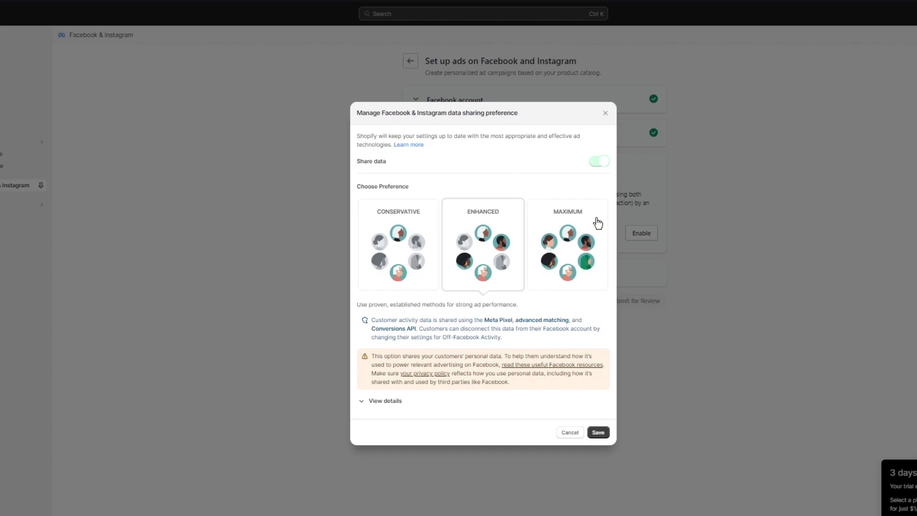
left_click(564, 242)
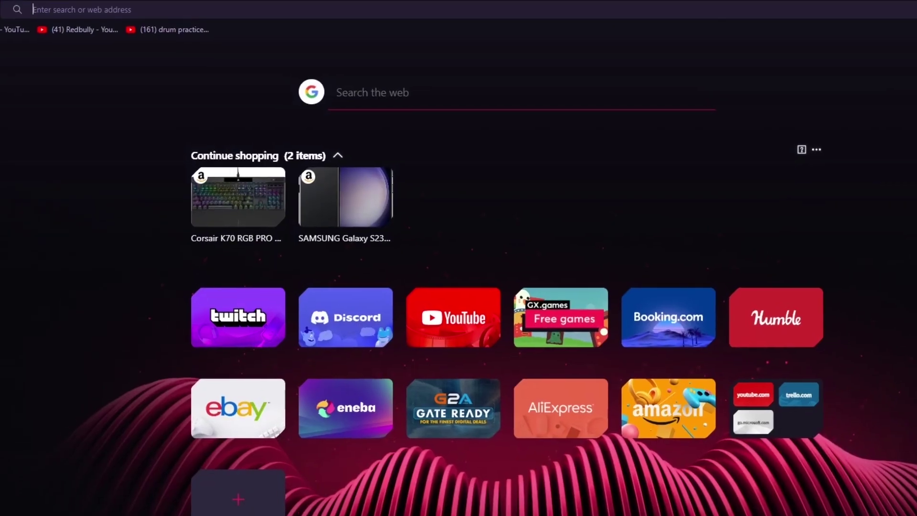
- Run a web search for 'meta business suite' from the Opera address bar
type("meta")
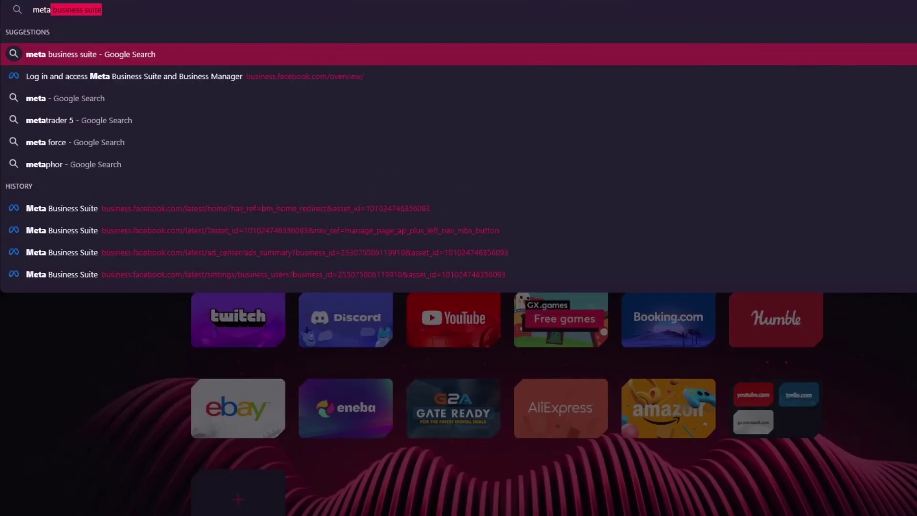
key("Down")
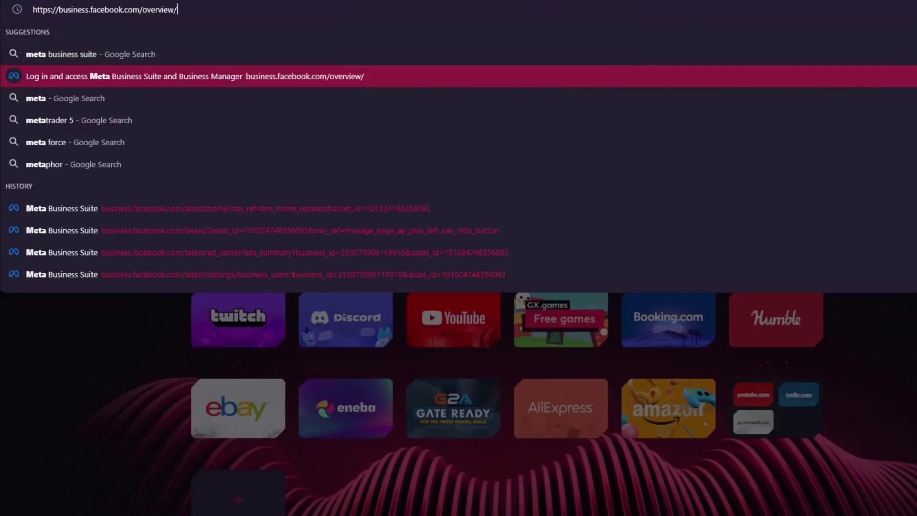
key("Up")
key("Down")
key("Up")
key("Return")
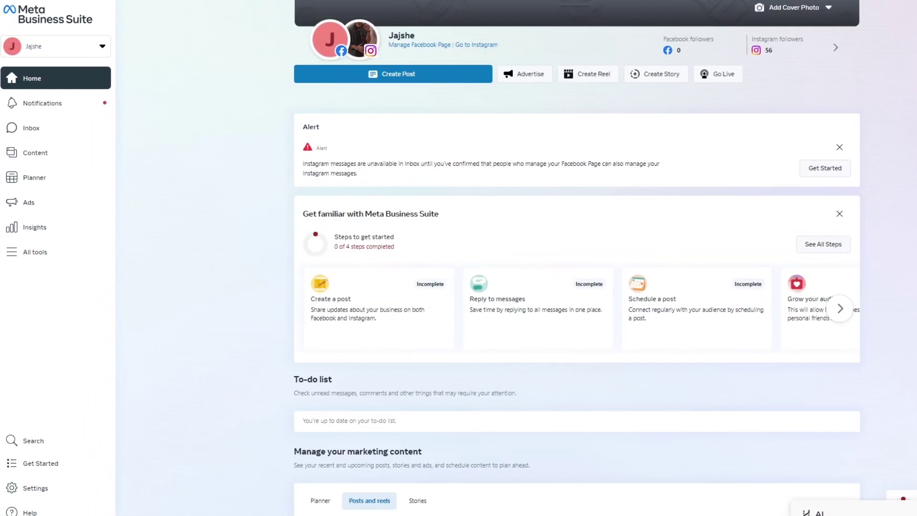
- Browse All tools, open Settings' People list, and review the accounts in the switcher
left_click(41, 262)
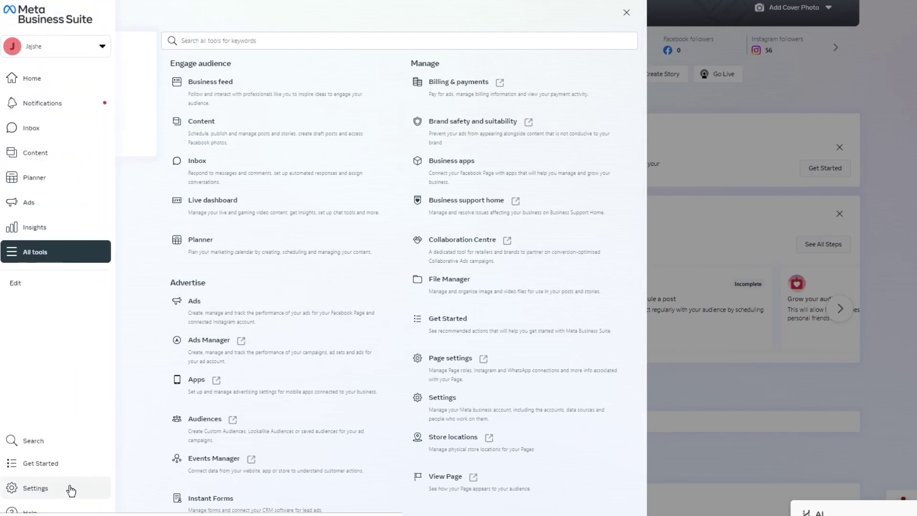
left_click(70, 490)
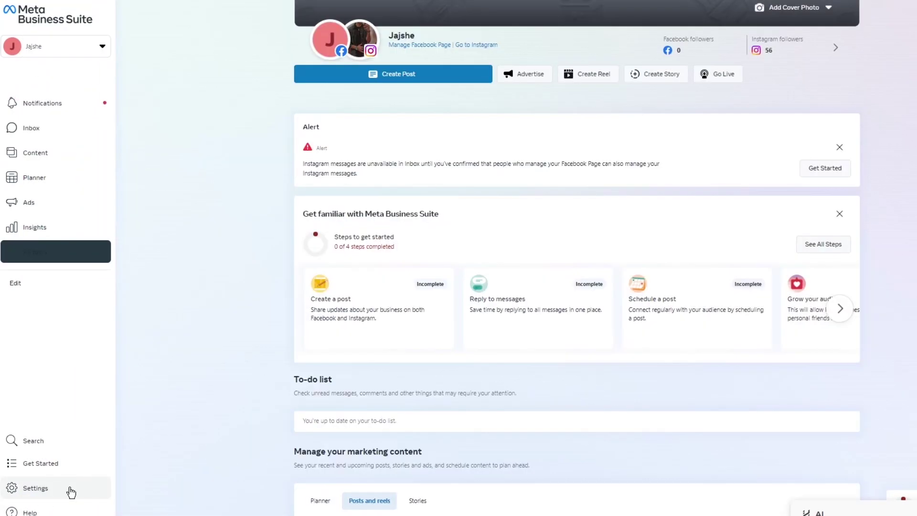
left_click(45, 487)
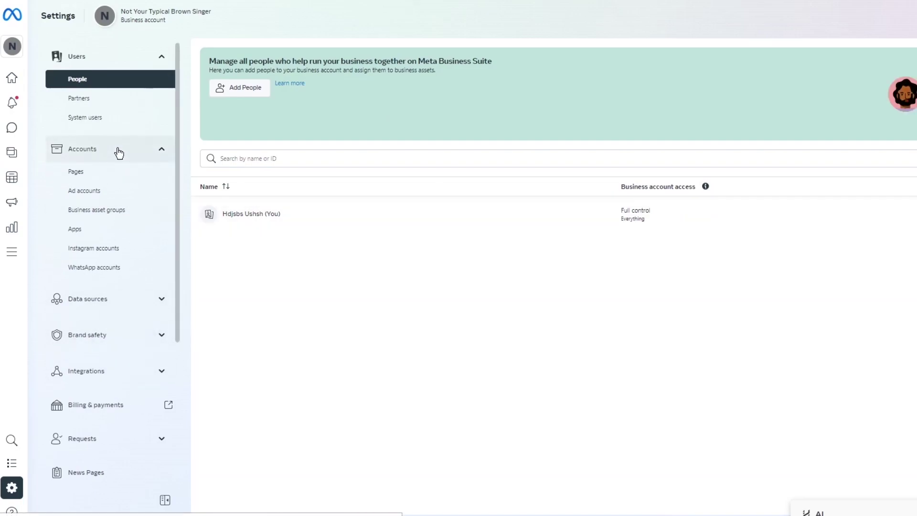
mouse_move(14, 102)
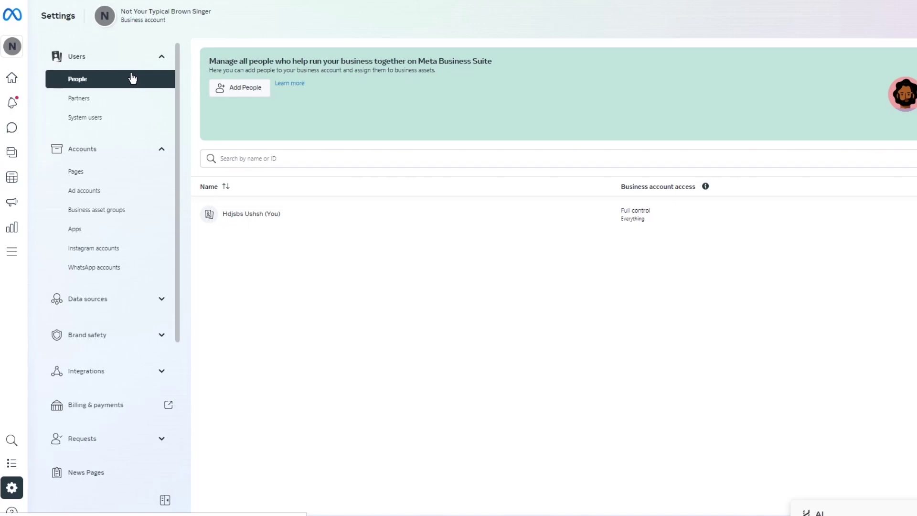
left_click(16, 47)
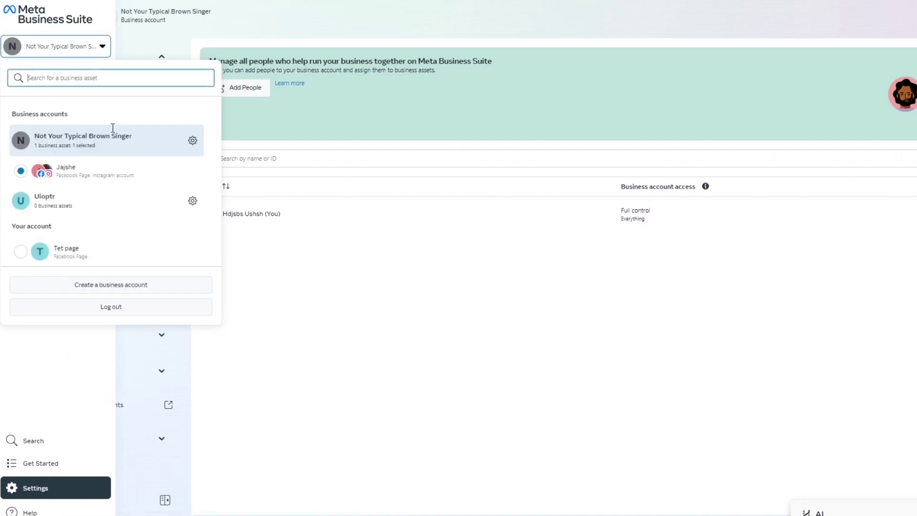
left_click(12, 48)
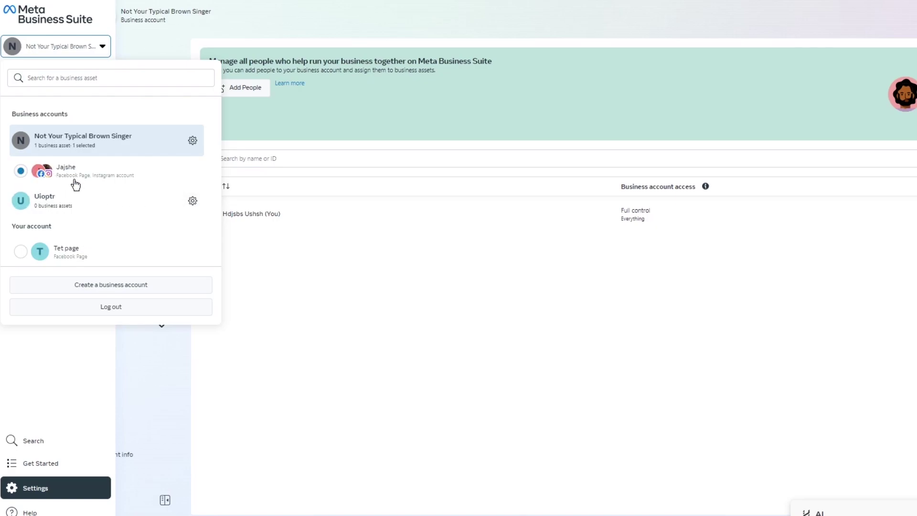
left_click(358, 276)
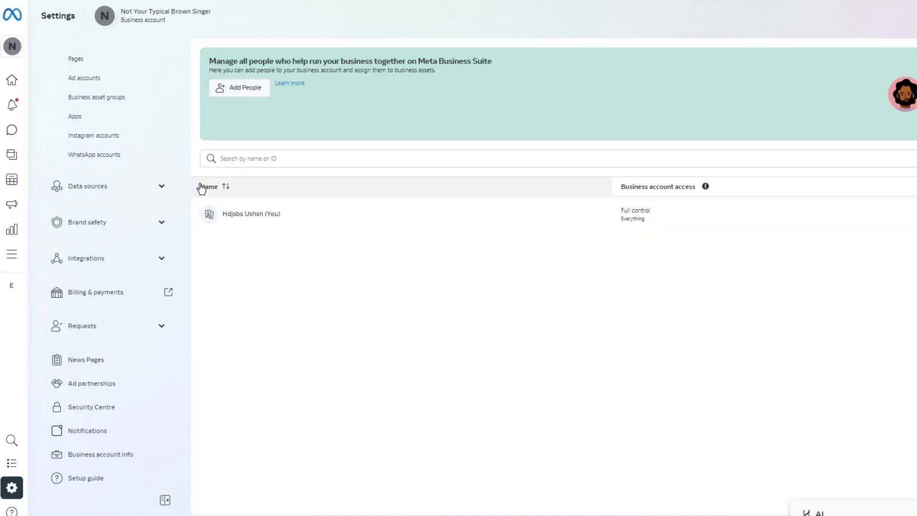
- Confirm the Business asset groups update notice, then cancel creating a new asset group
left_click(98, 99)
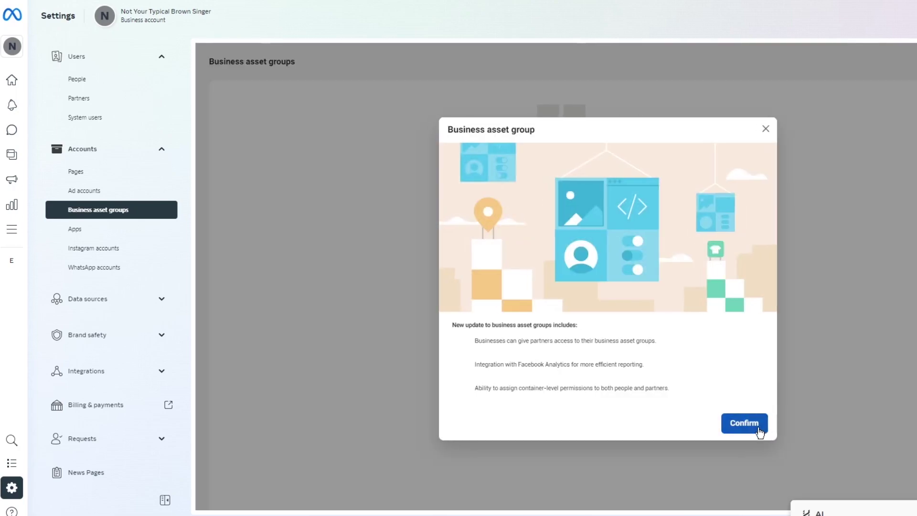
left_click(758, 428)
left_click(595, 400)
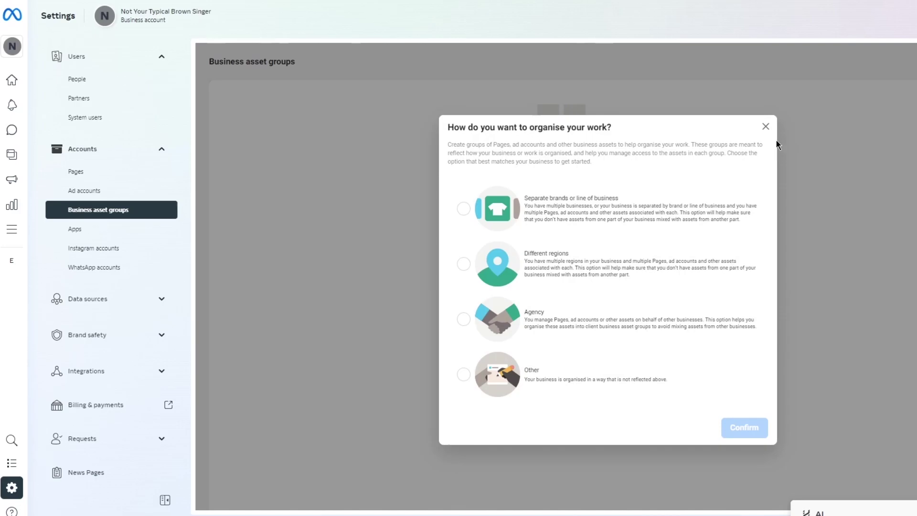
left_click(760, 128)
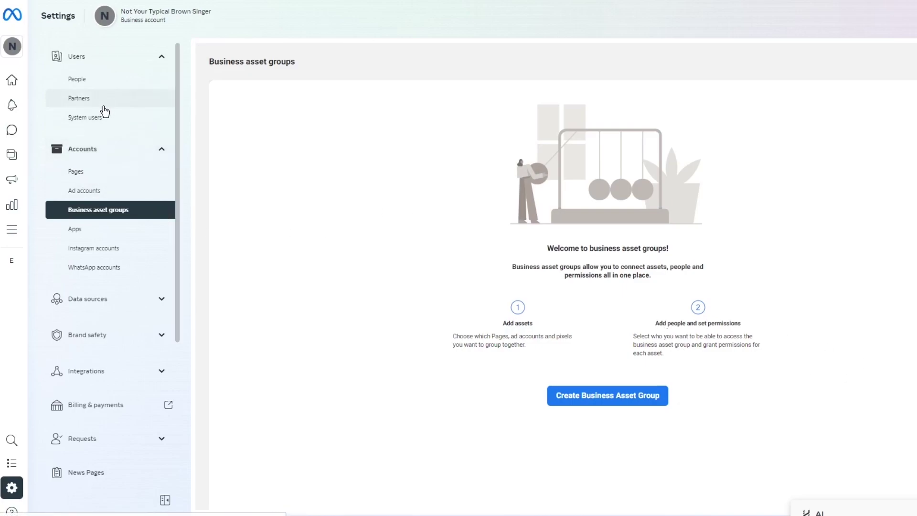
- Switch the business account to Tet page using the account switcher
mouse_move(14, 203)
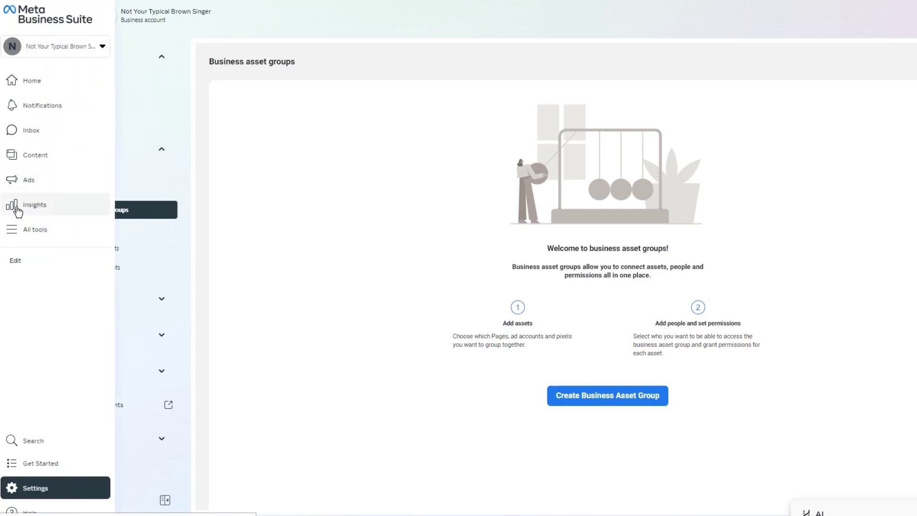
left_click(84, 49)
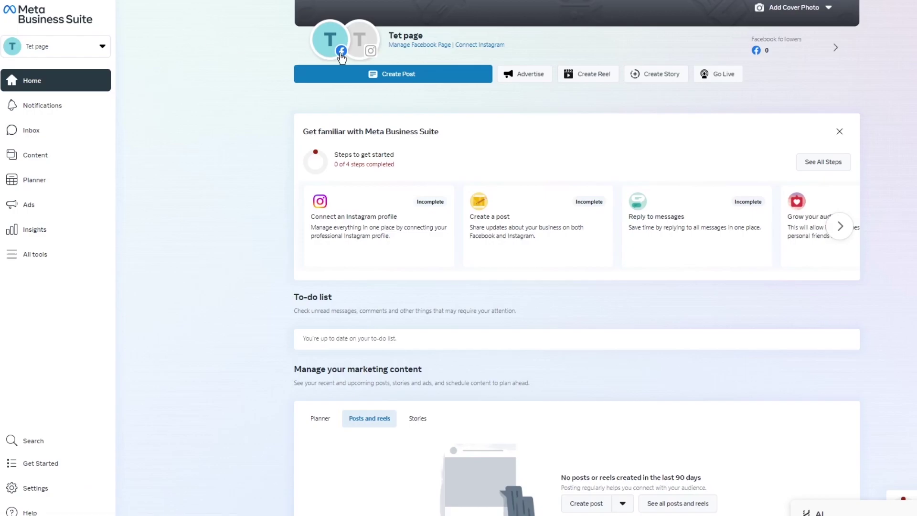
mouse_move(338, 48)
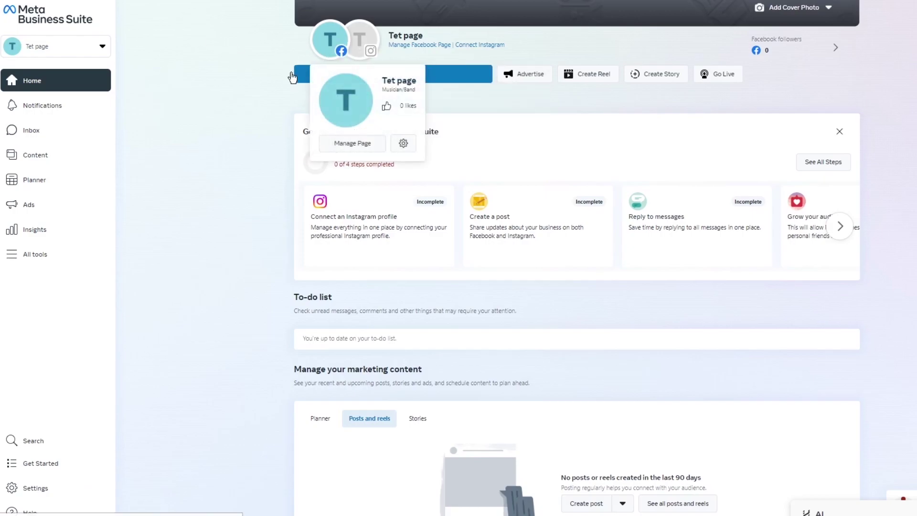
- Glance at All tools, then view Tet page in Settings > Profiles
left_click(51, 254)
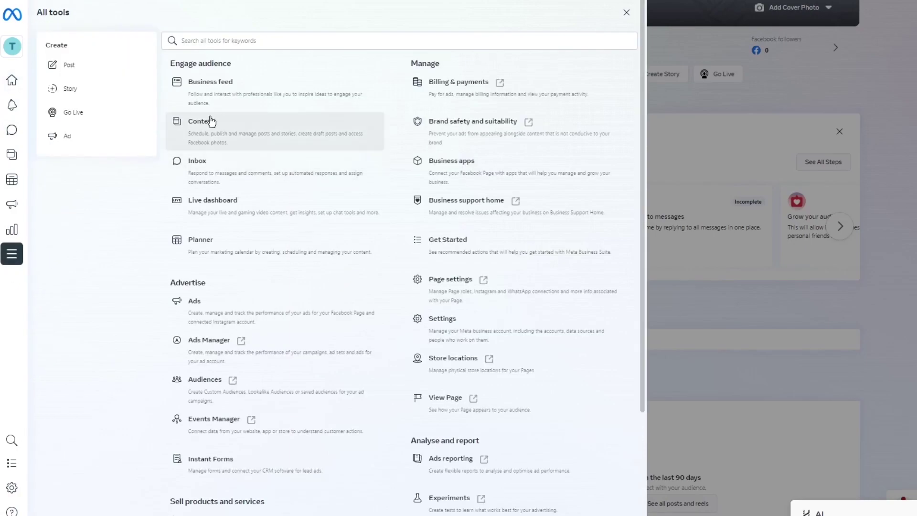
left_click(736, 247)
mouse_move(72, 483)
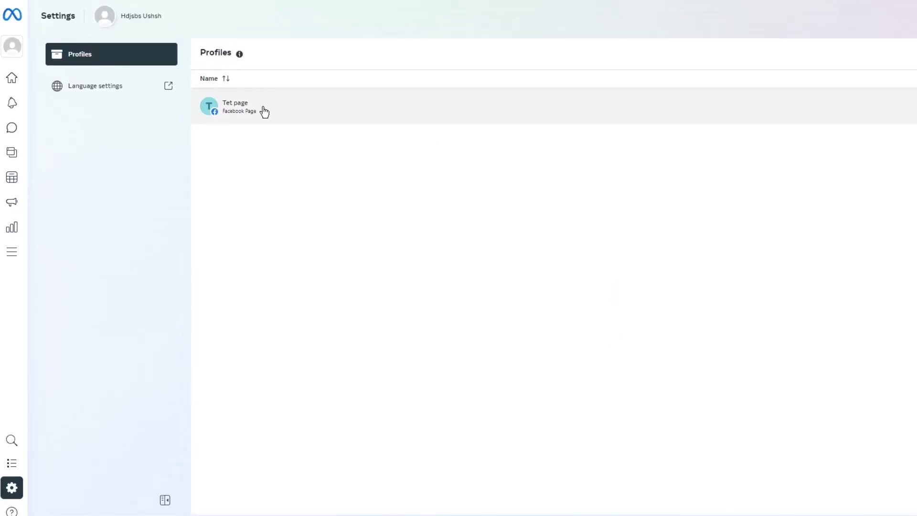
left_click(424, 110)
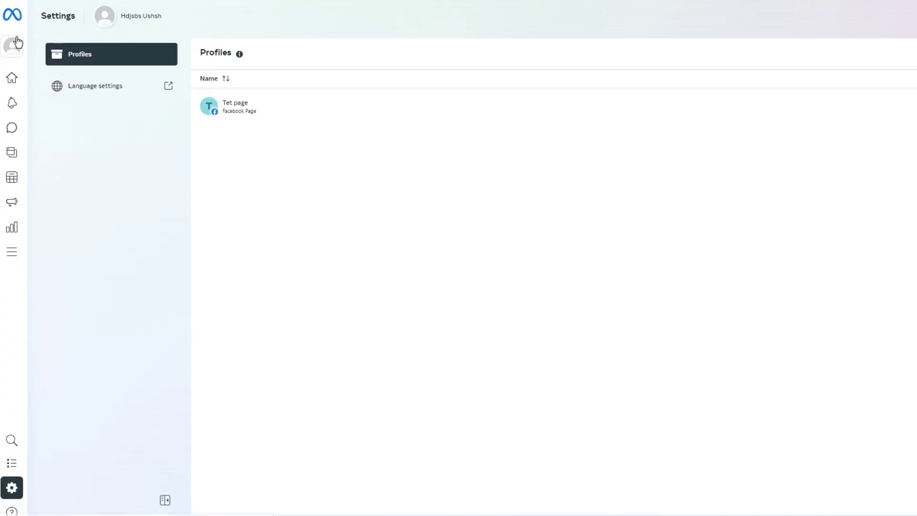
- Switch Meta Business Suite to the Jajshe page and view its Home overview
left_click(13, 42)
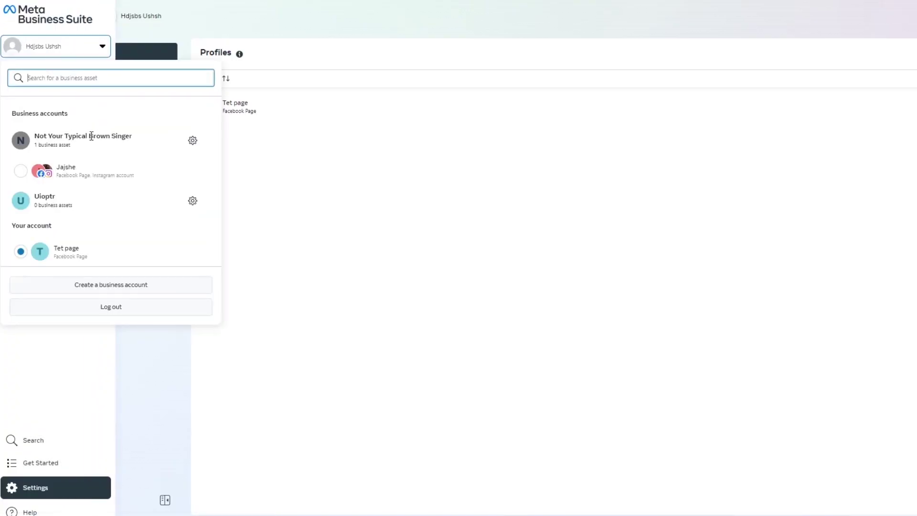
left_click(21, 172)
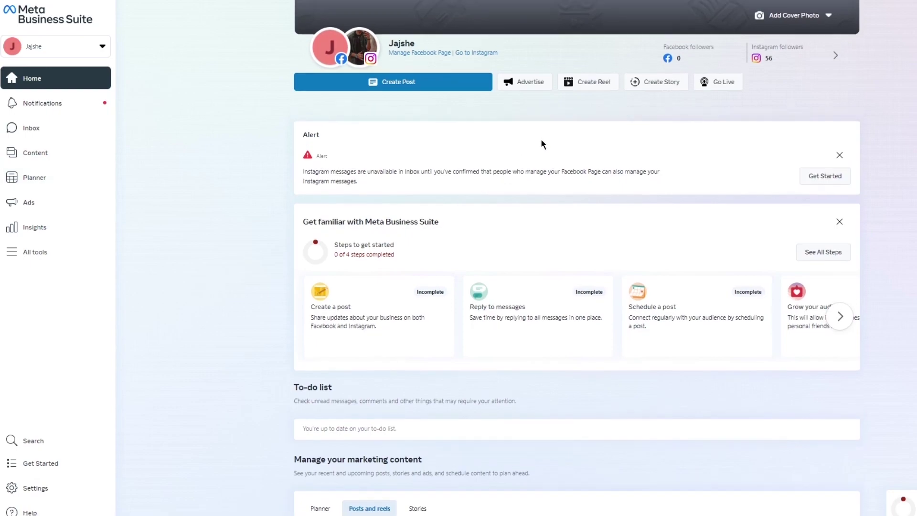
scroll(542, 143, "up", 3)
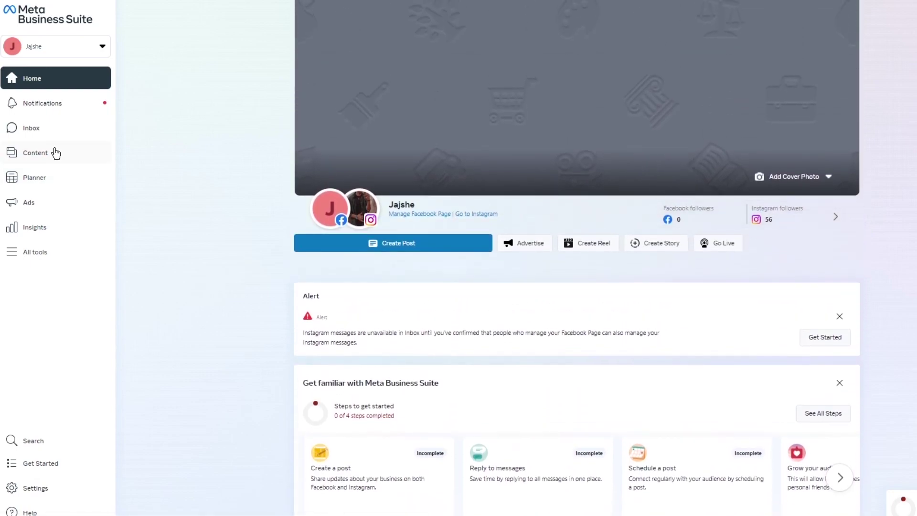
- Open Jajshe's Insights and dismiss the 'Your last week in review' and 'We moved Goals' pop-ups
left_click(28, 227)
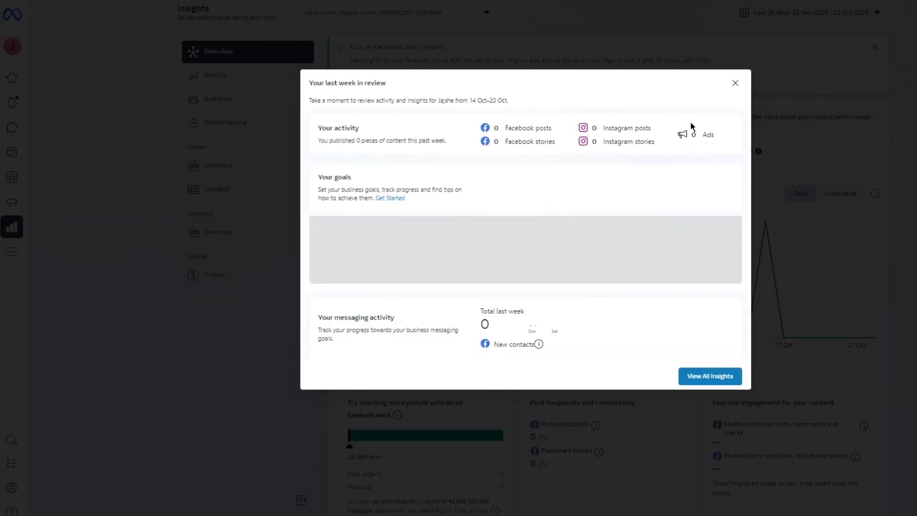
left_click(731, 88)
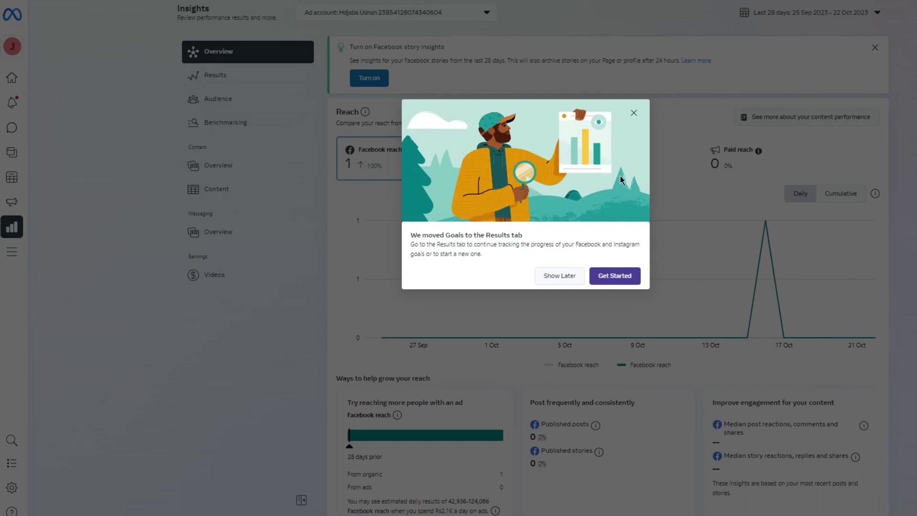
left_click(634, 114)
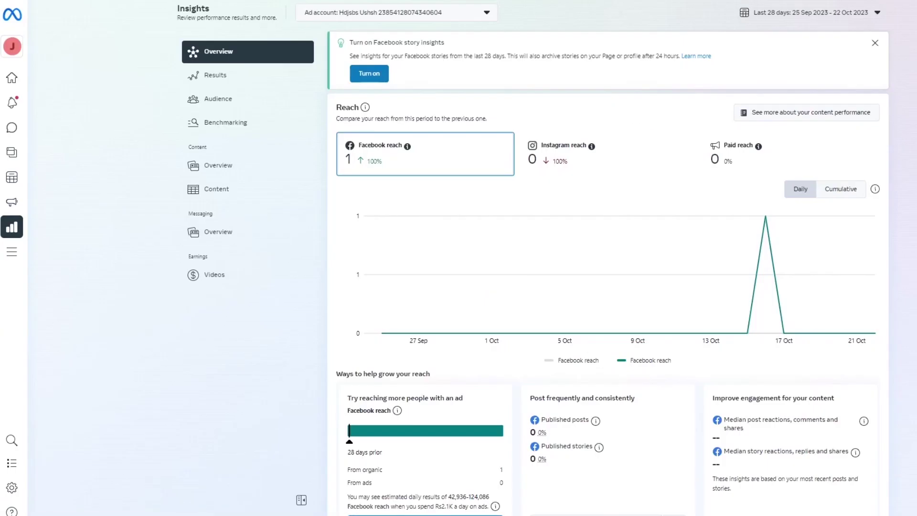